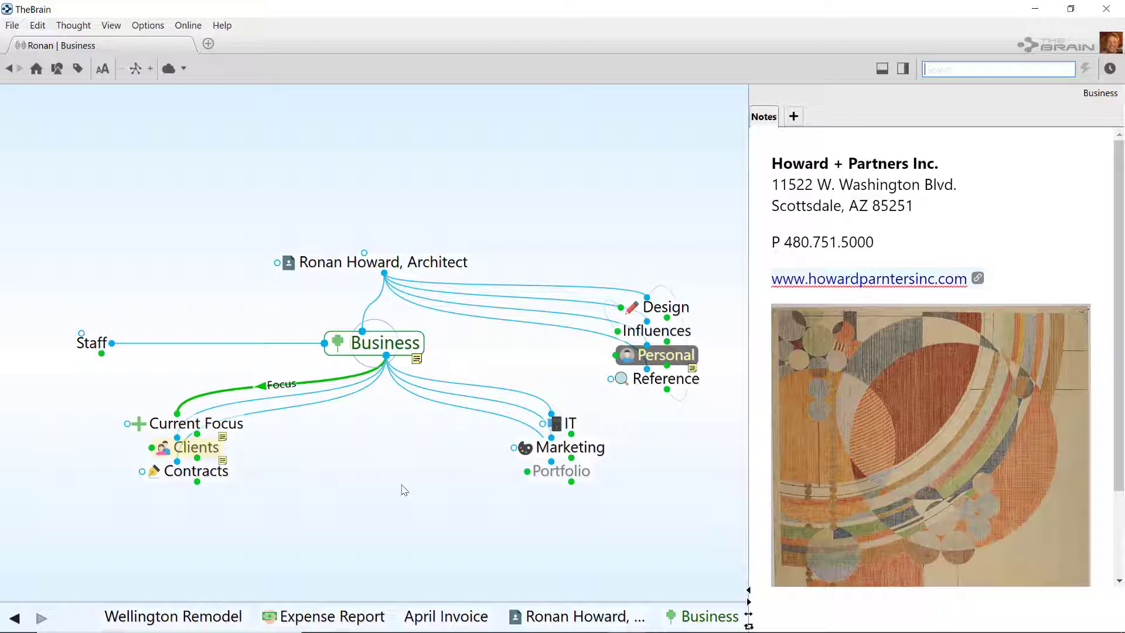
Step: Open the Import dialog from TheBrain's File menu
left_click(11, 26)
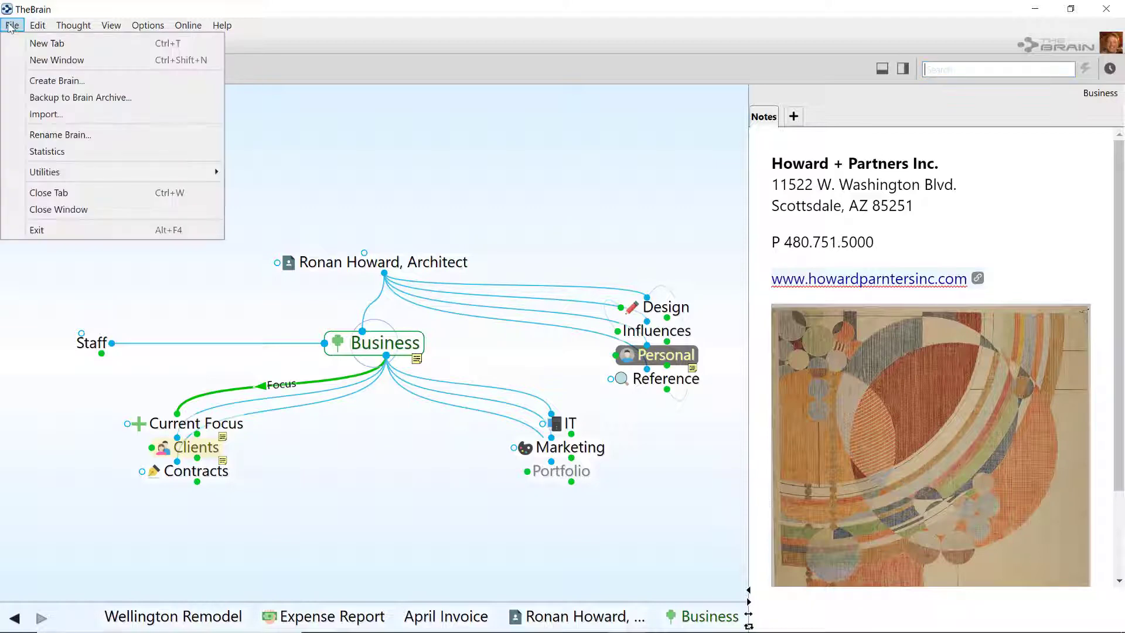
left_click(40, 116)
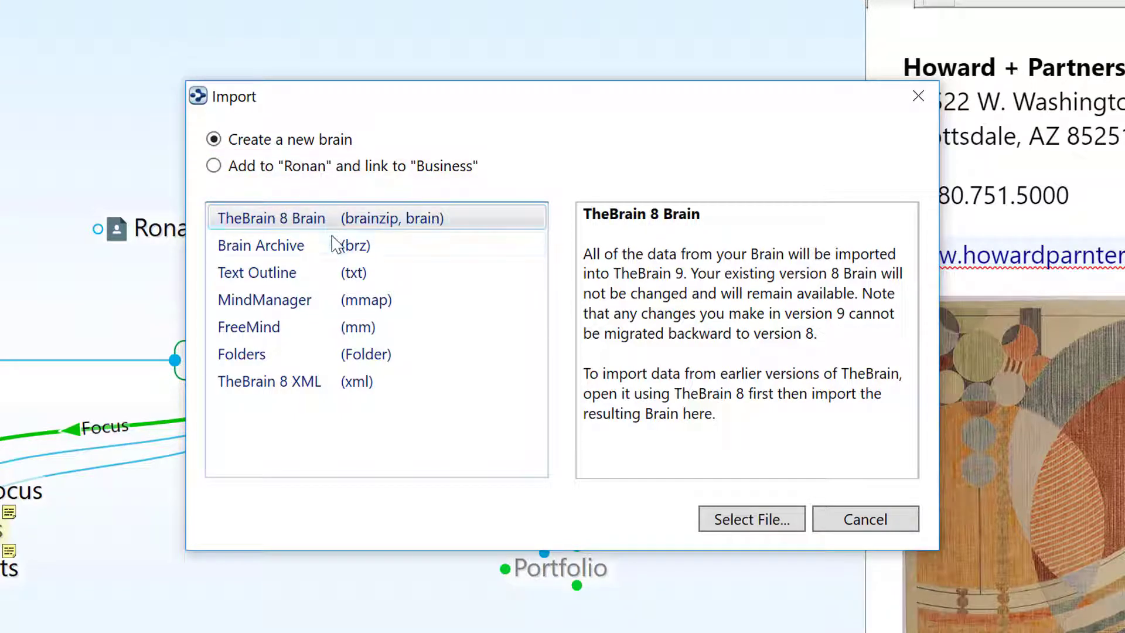
Step: Review the Brain Archive, Text Outline, MindManager, FreeMind, Folders and TheBrain 8 XML formats, then pick Text Outline (txt)
left_click(336, 246)
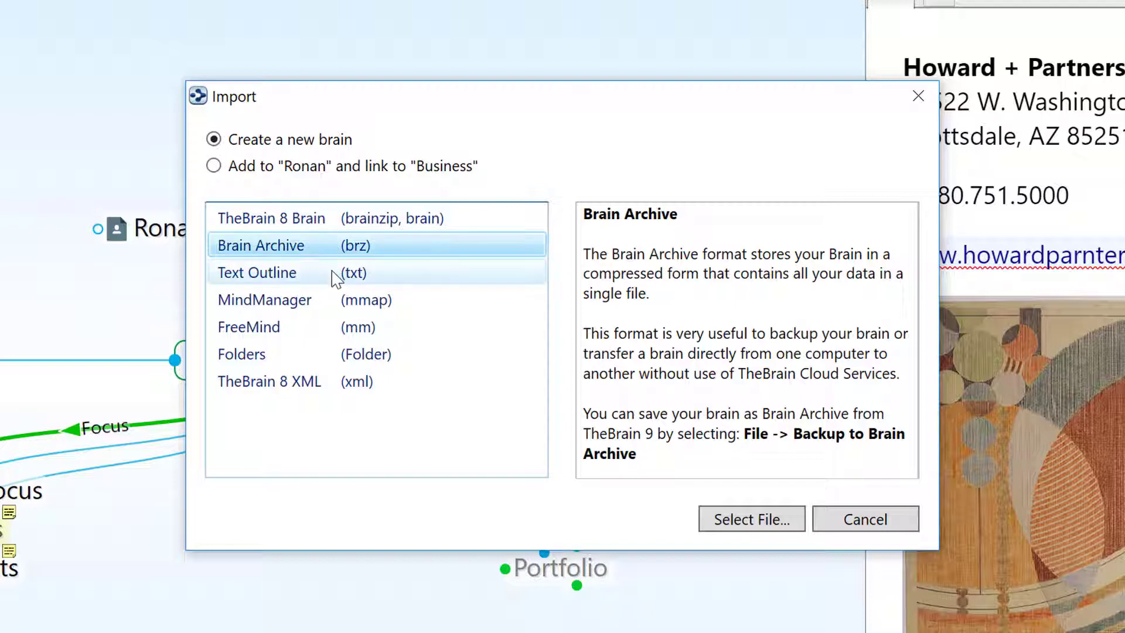
left_click(335, 276)
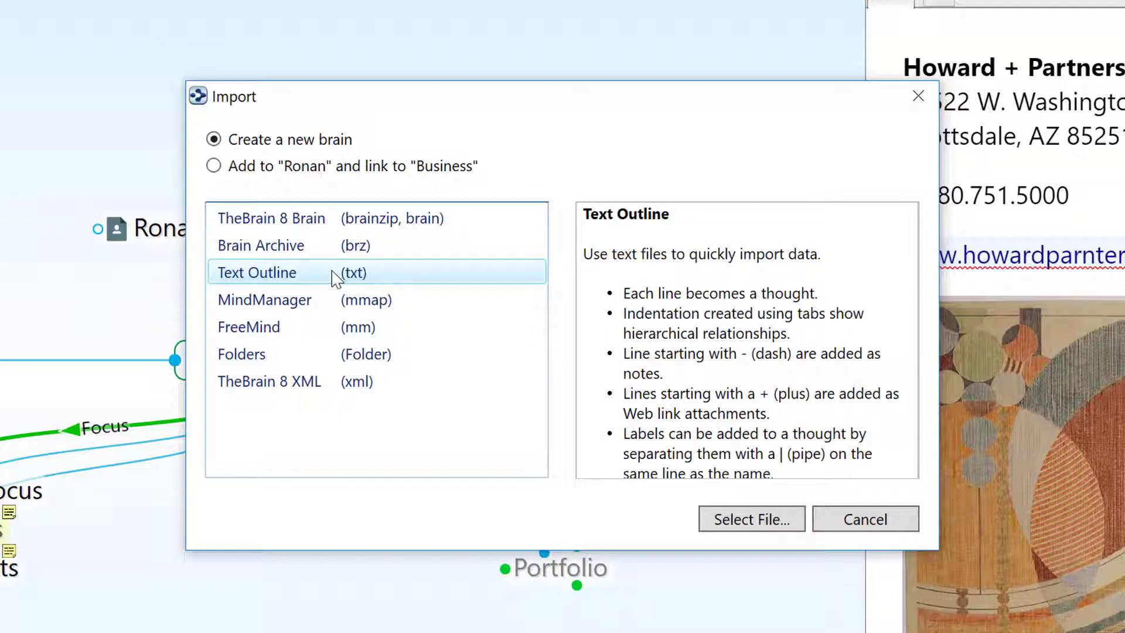
left_click(335, 303)
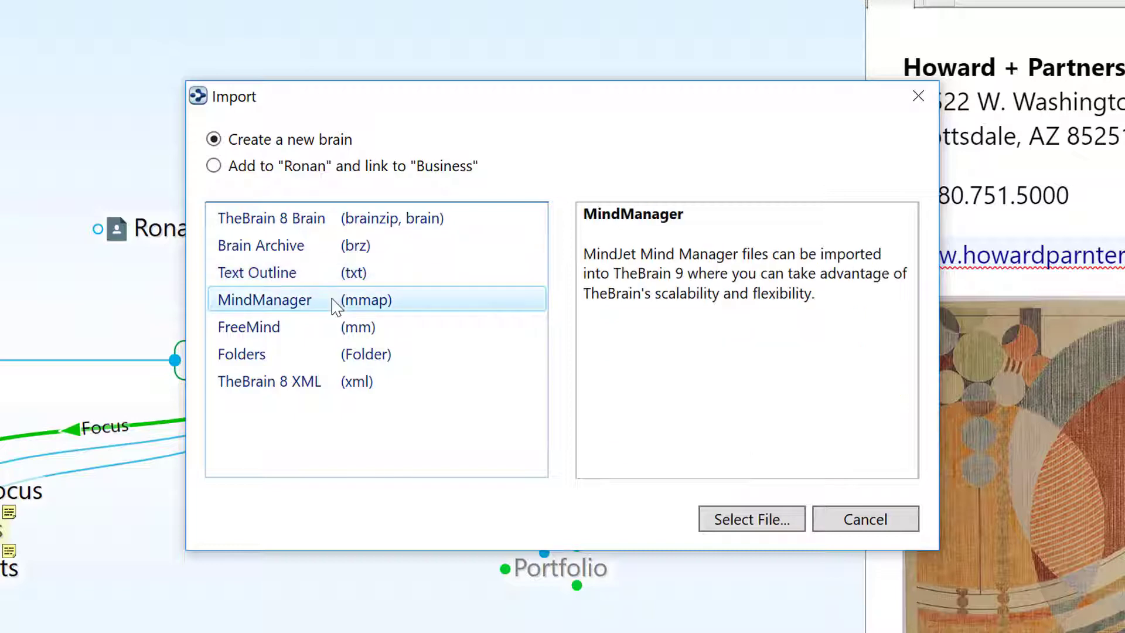
left_click(334, 330)
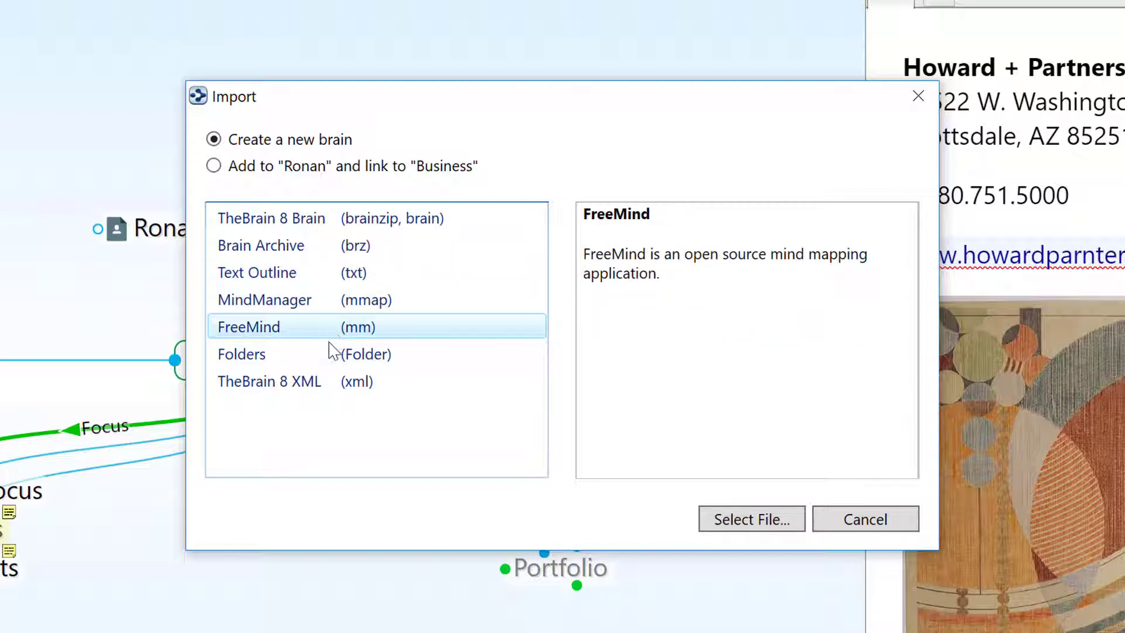
left_click(332, 356)
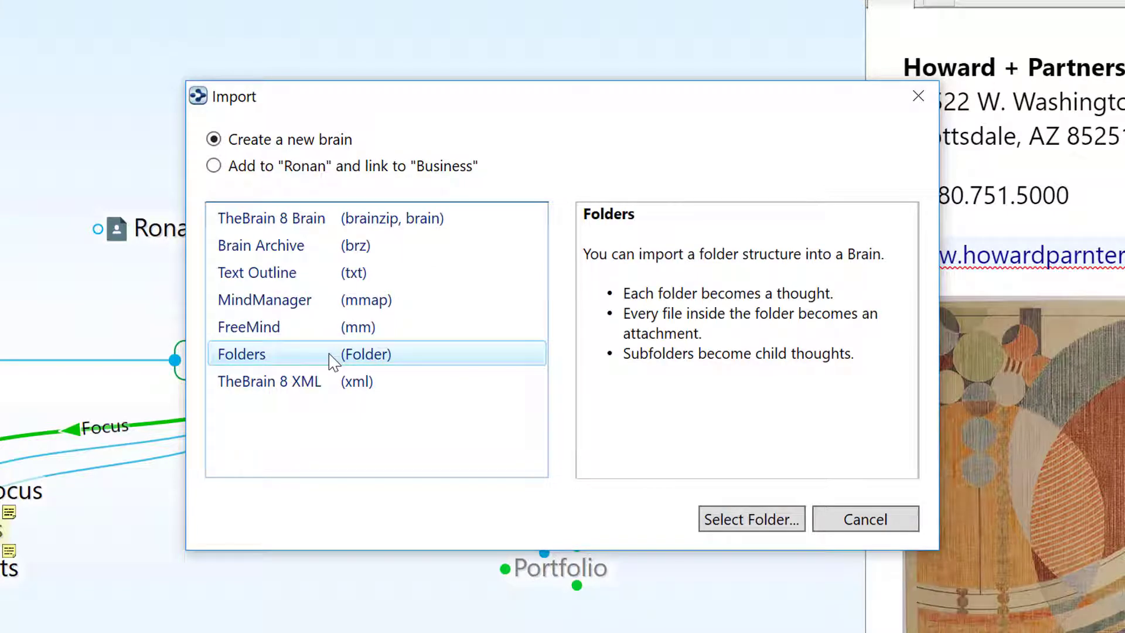
left_click(333, 383)
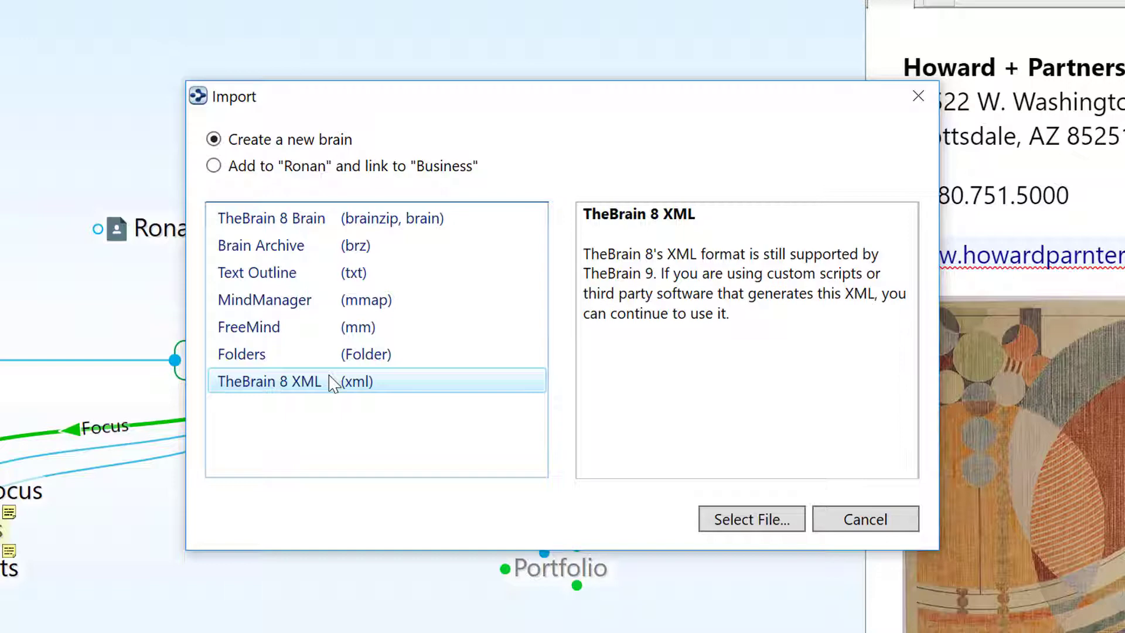
left_click(309, 276)
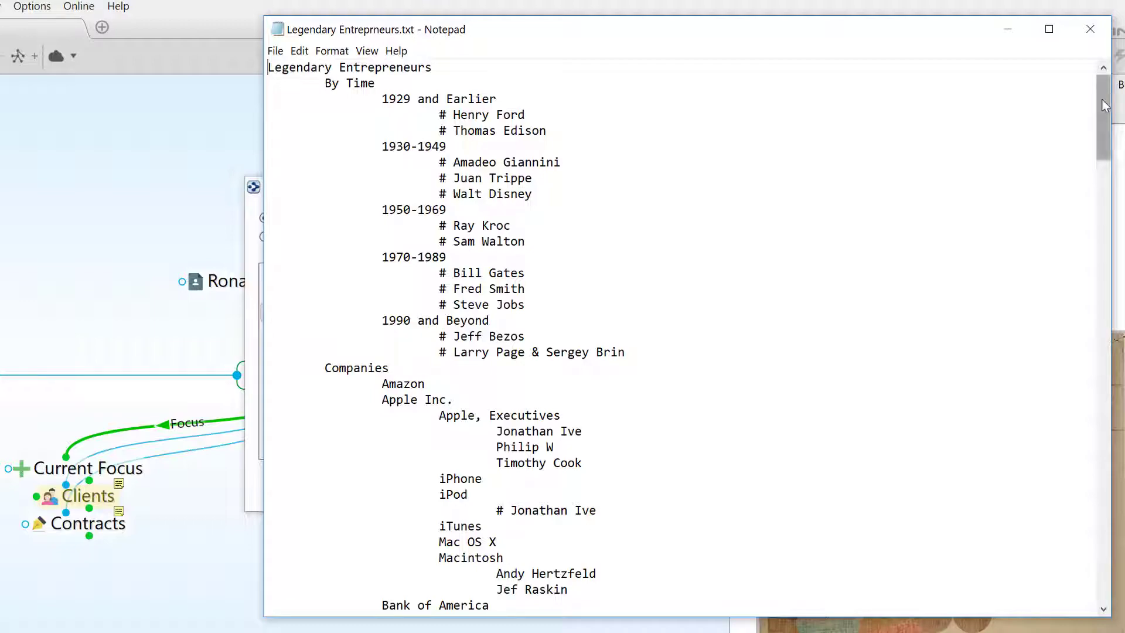
Step: Scroll through the Legendary Entreprneurs.txt outline and import it as a new brain
left_click_drag(1101, 101, 1061, 438)
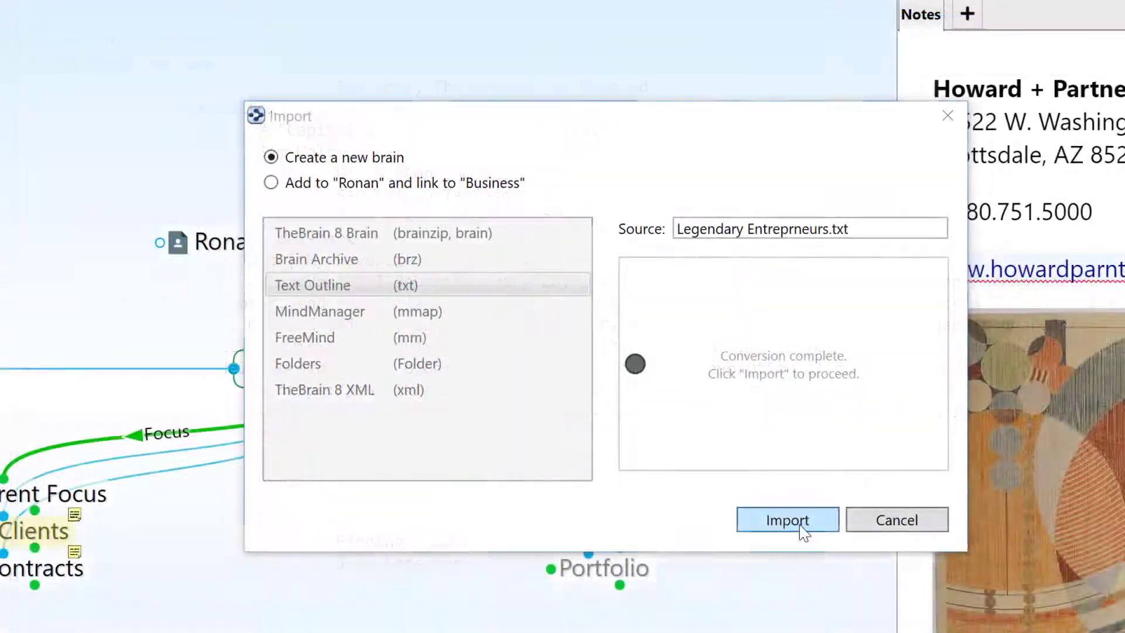
left_click(802, 530)
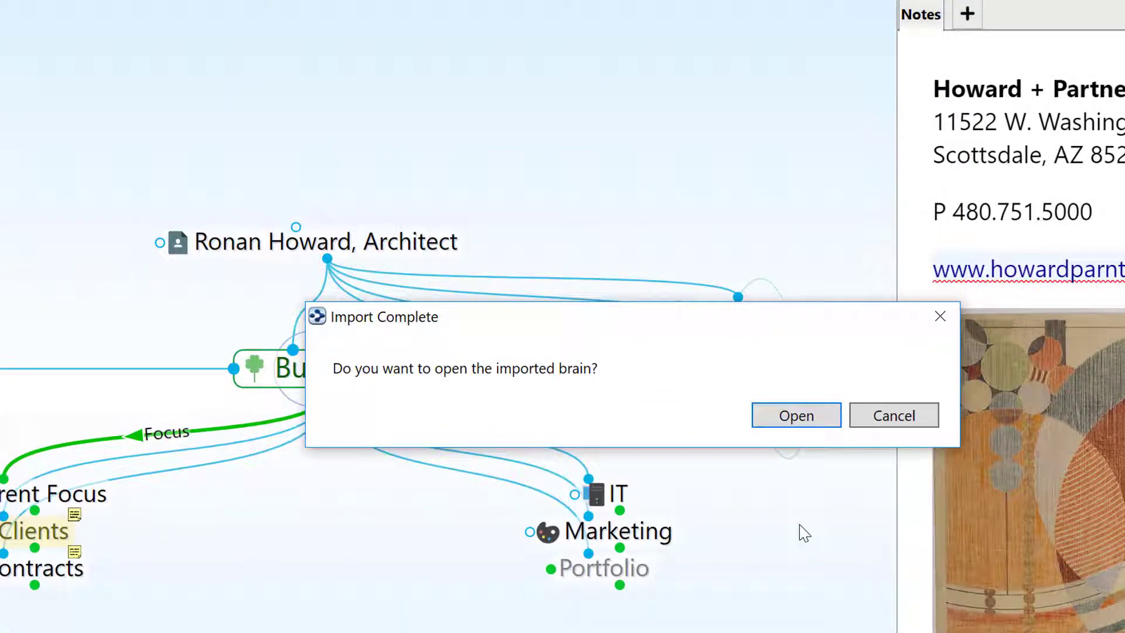
Step: Open the imported brain and browse to Steve Jobs via The Legends, viewing his notes and Wikipedia page
left_click(806, 423)
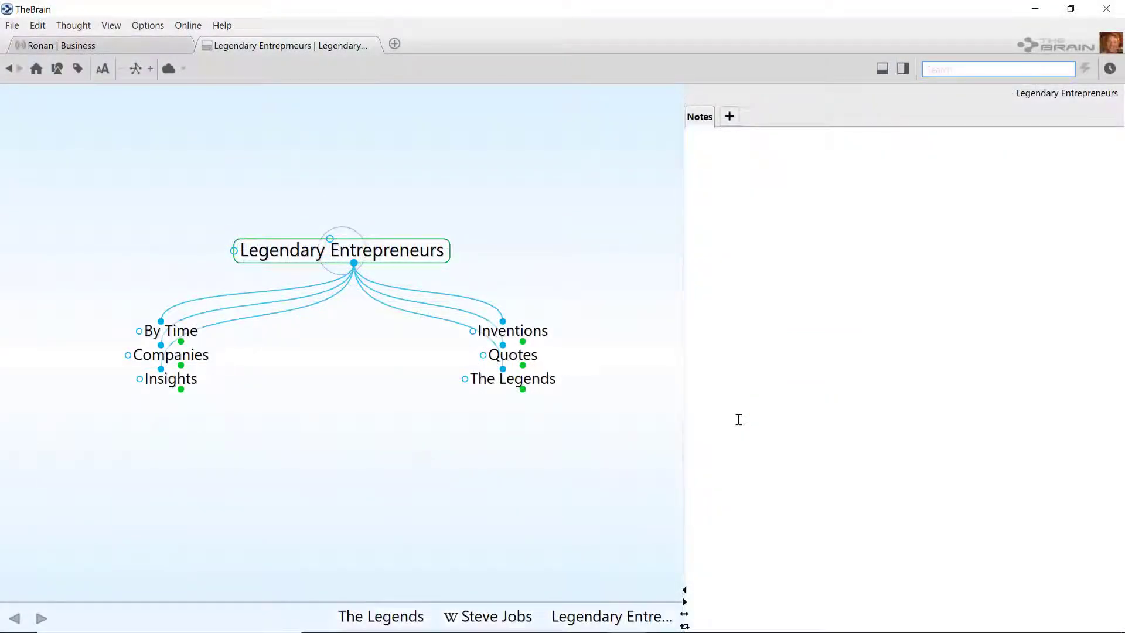
left_click(550, 385)
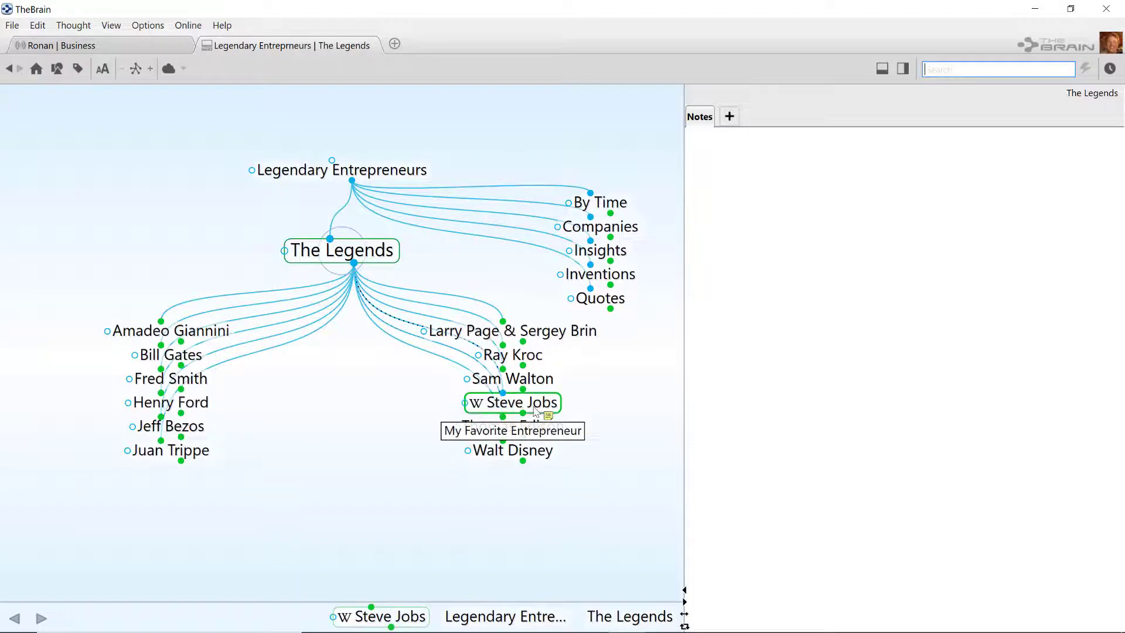
left_click(536, 411)
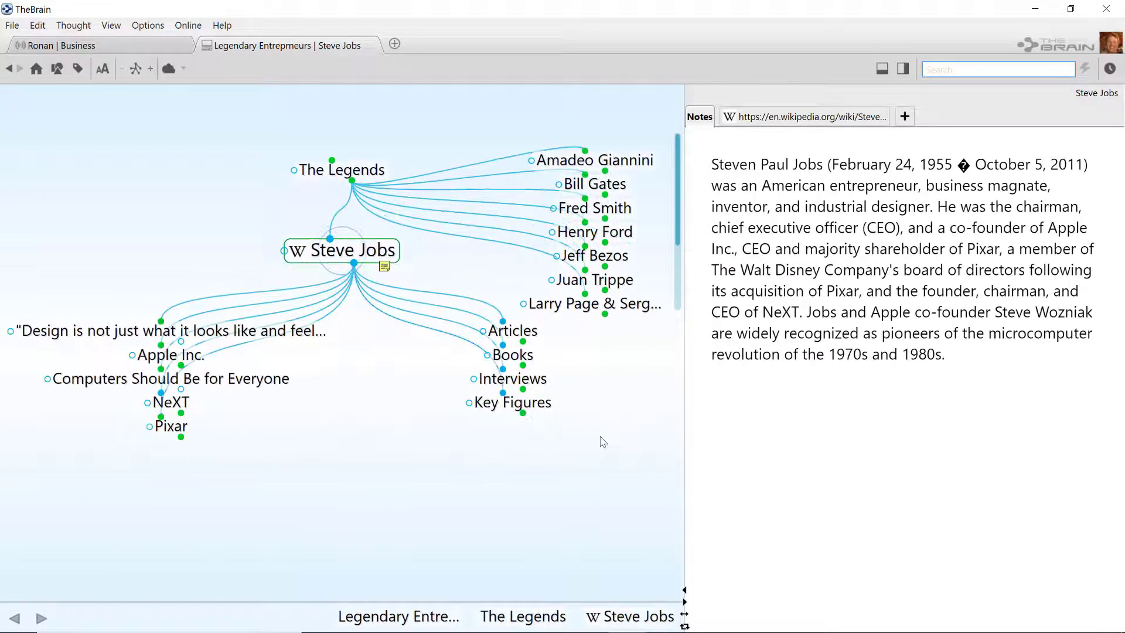
mouse_move(357, 253)
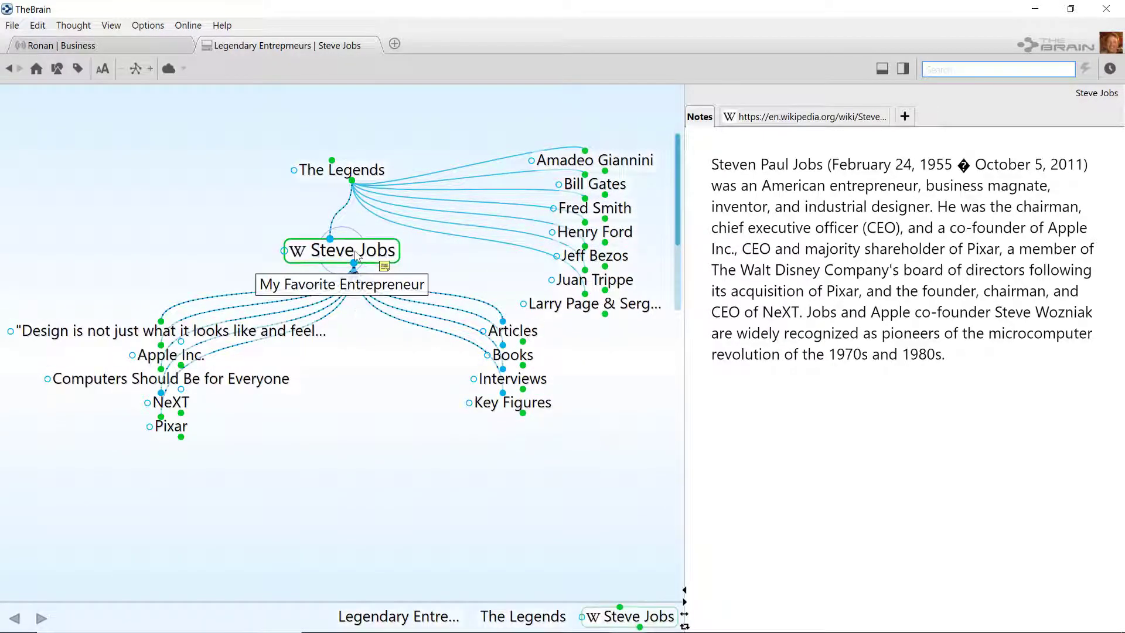
left_click(792, 233)
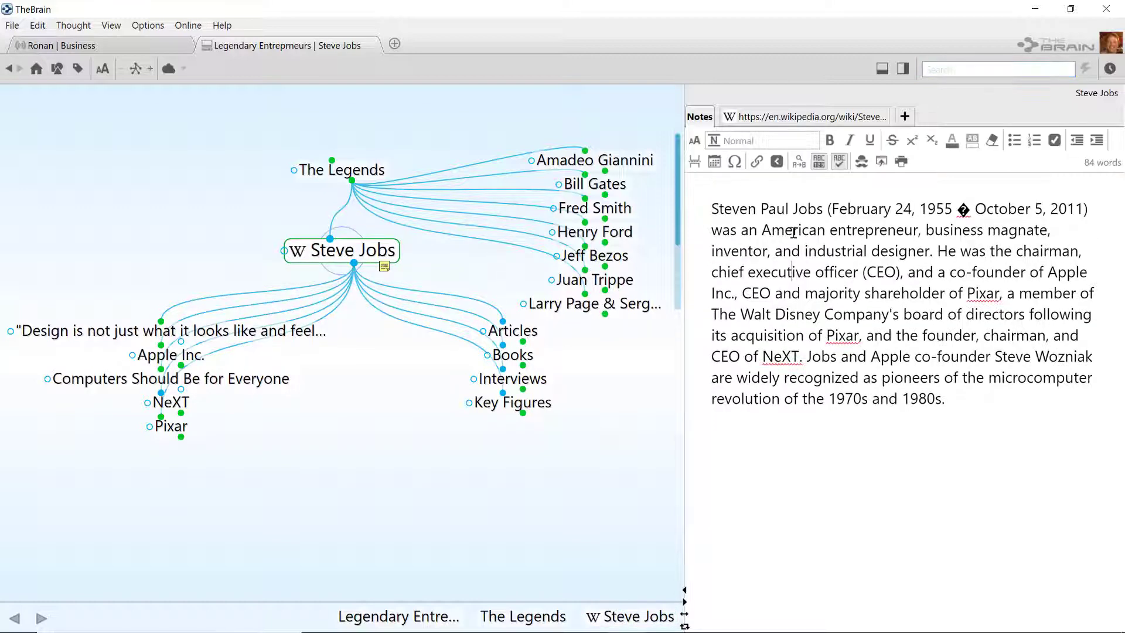
left_click(818, 117)
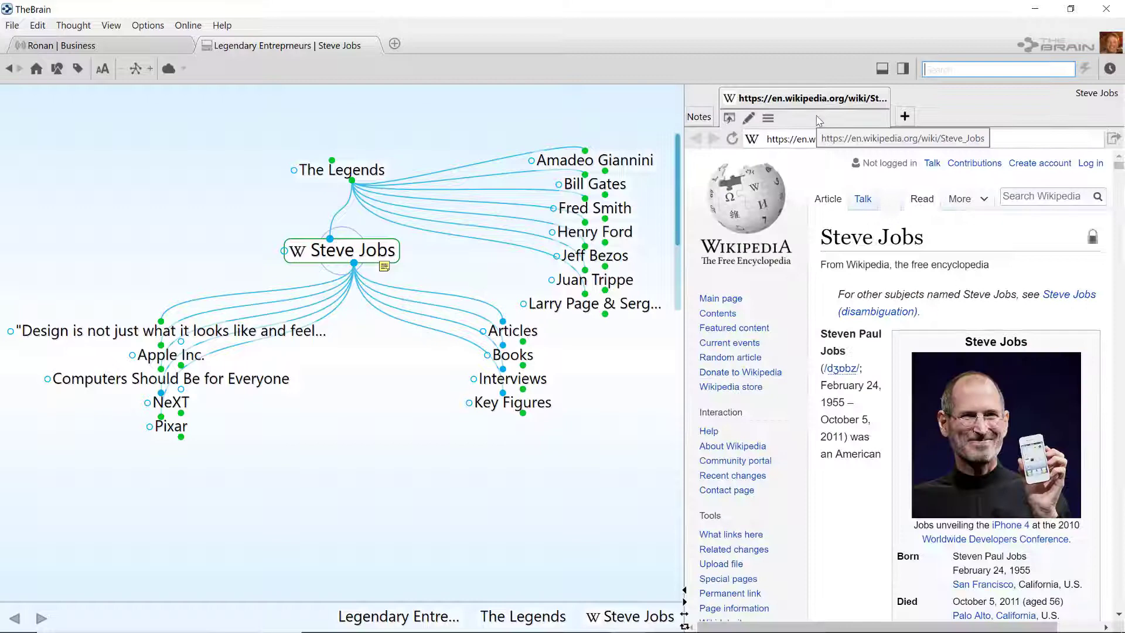
Step: Add a 'Tim Cook' jump thought linked to Apple Inc
left_click(186, 356)
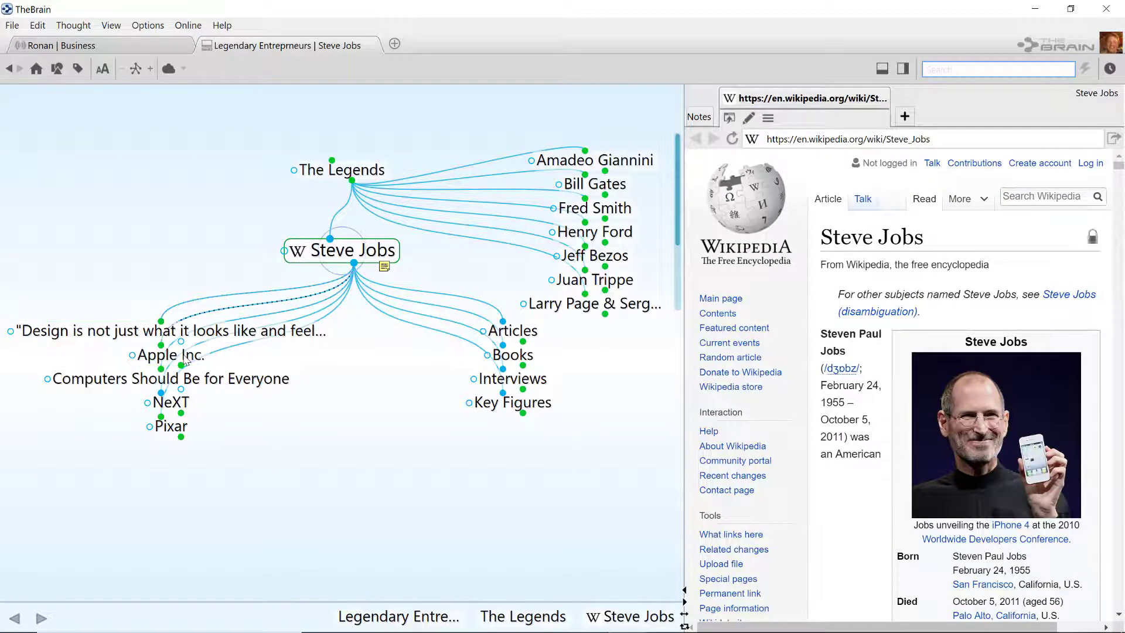
left_click_drag(294, 253, 231, 252)
type("Tim Cook")
key("Return")
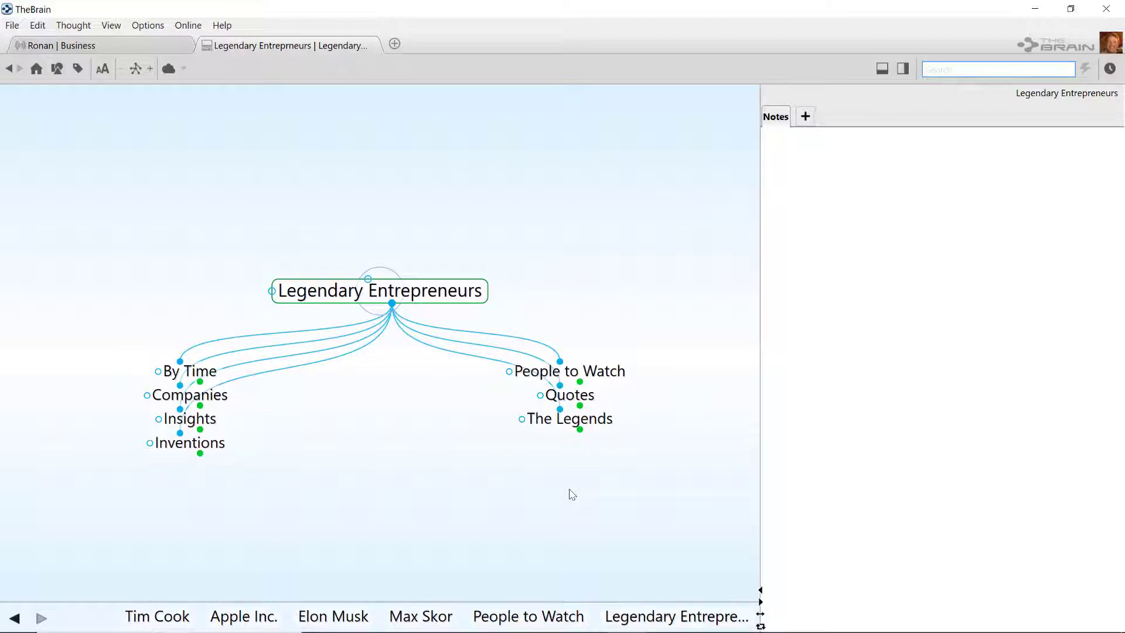
Step: Use the Thoughts report's Add All to Selection to select all 146 thoughts, then copy them as a text outline
left_click(902, 69)
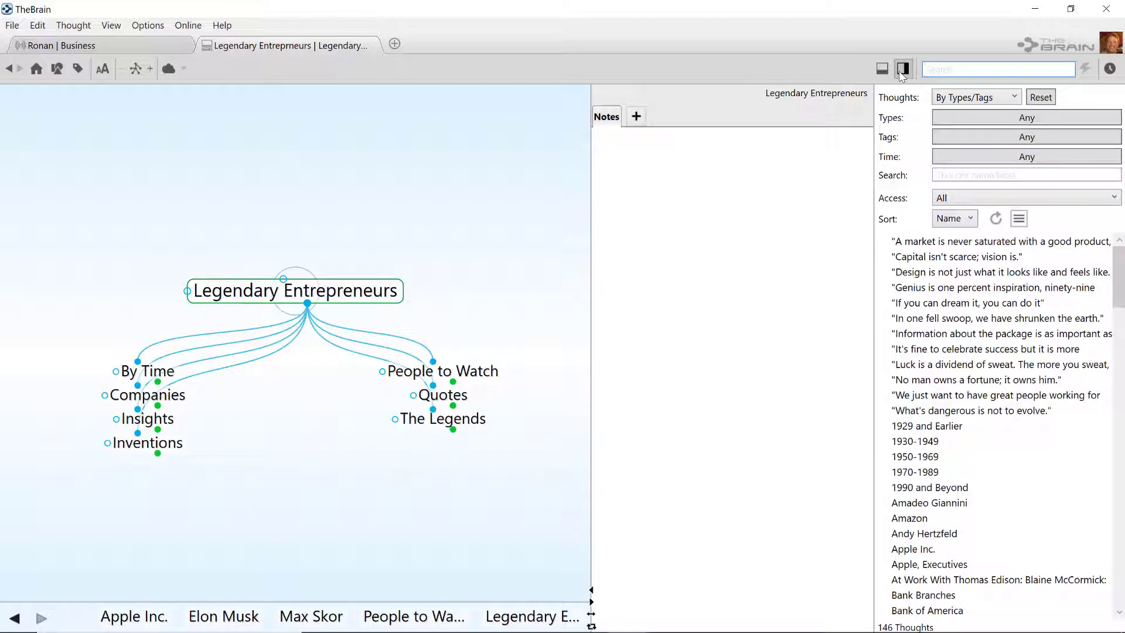
left_click(1019, 220)
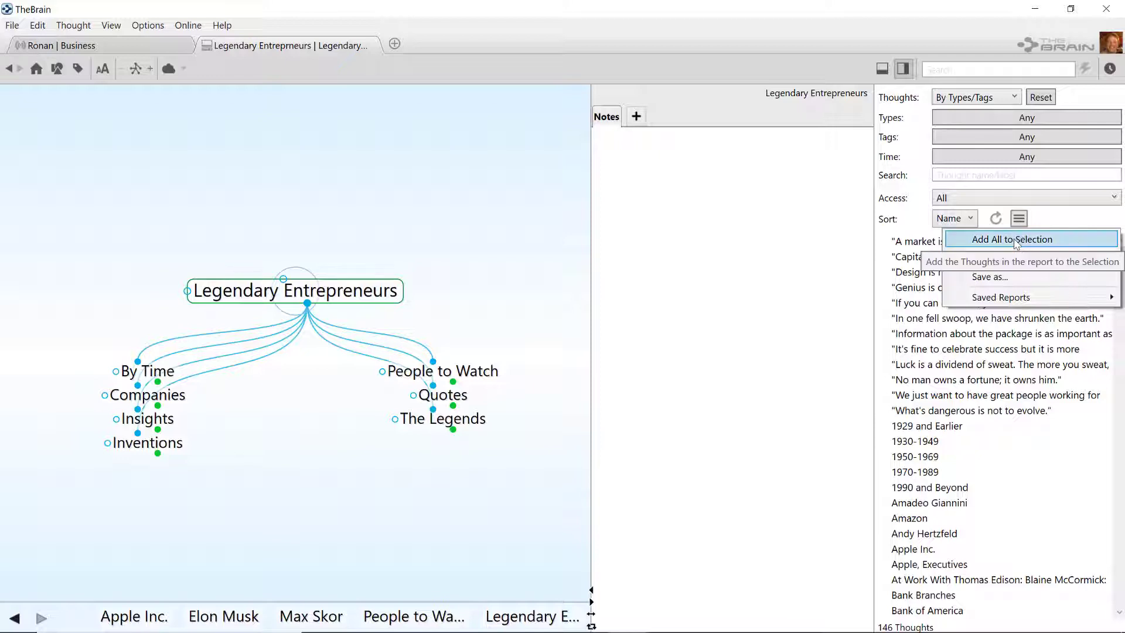
left_click(1016, 240)
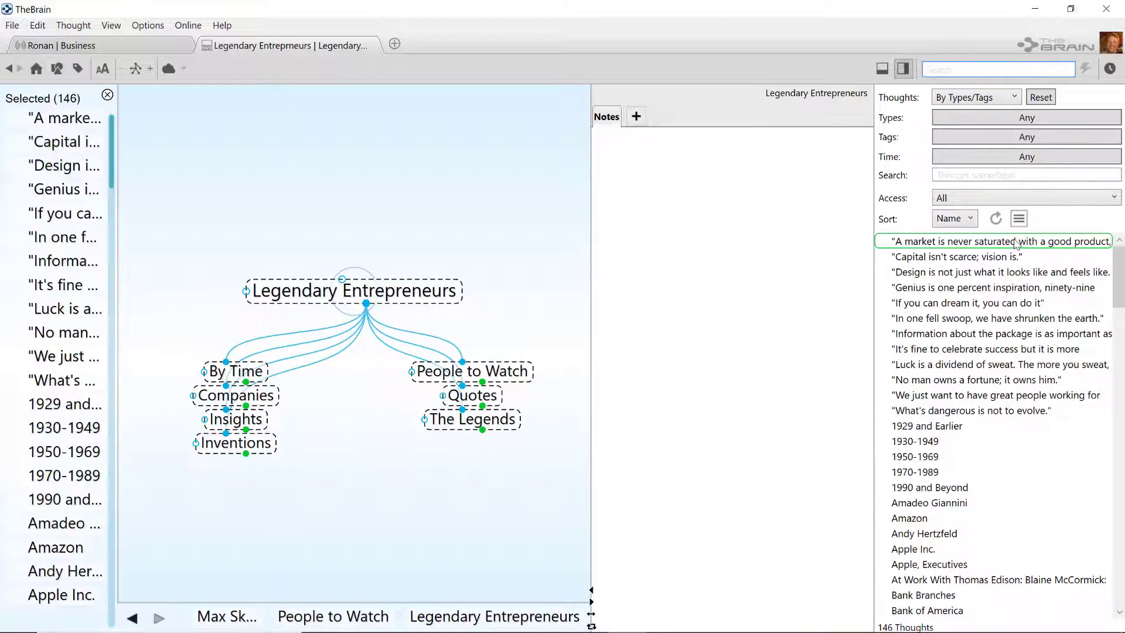
right_click(70, 429)
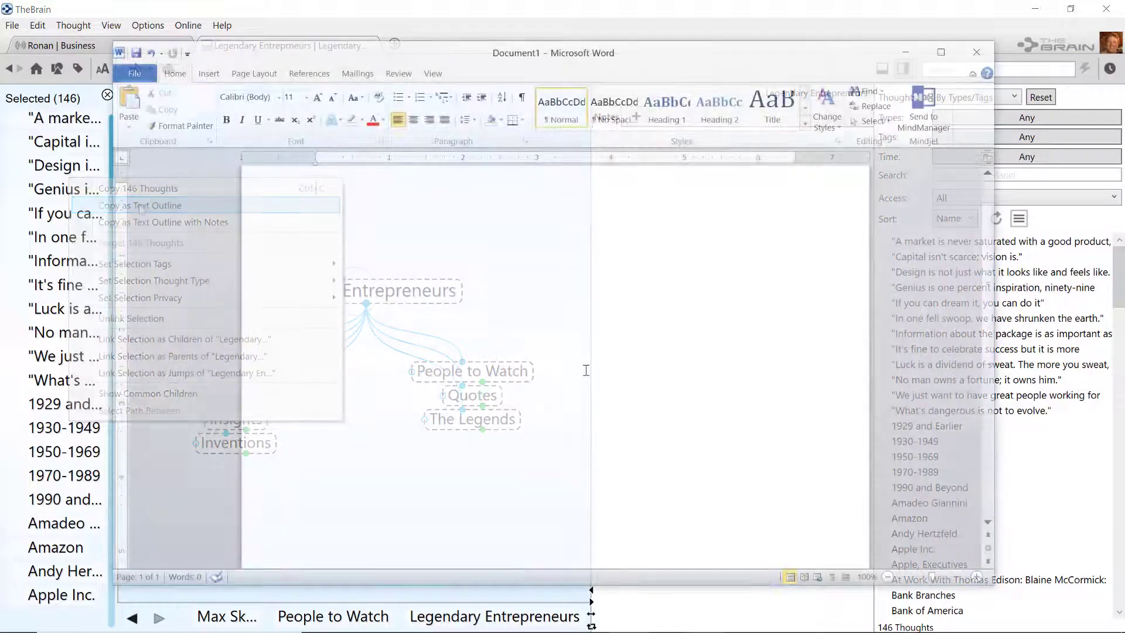
Step: Paste the 9-page, 858-word thought outline into Word's Document1 and scroll through it
key("ctrl+v")
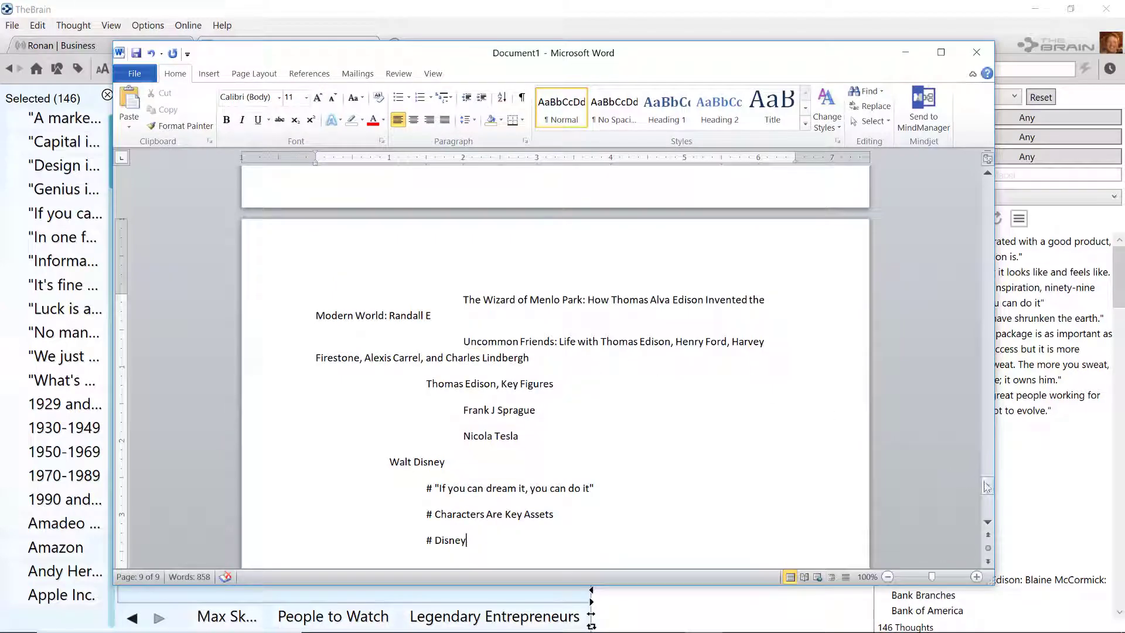
left_click_drag(991, 490, 992, 455)
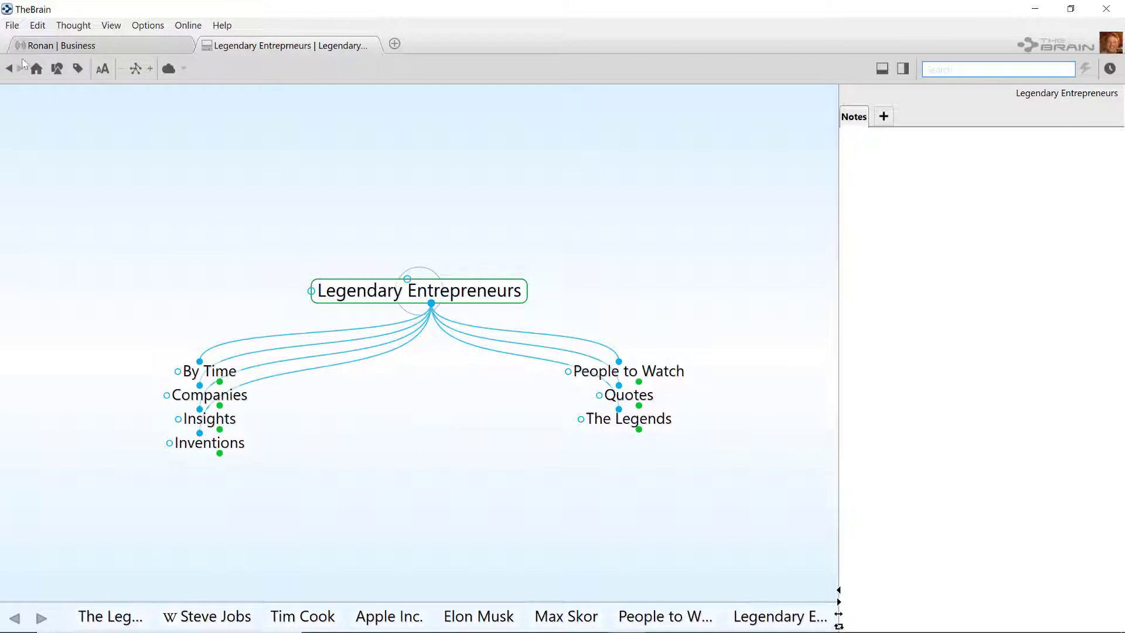
Step: Use File > Backup to Brain Archive to save Legendary Entreprneurs 2018-03-09.brz to the Desktop
left_click(12, 26)
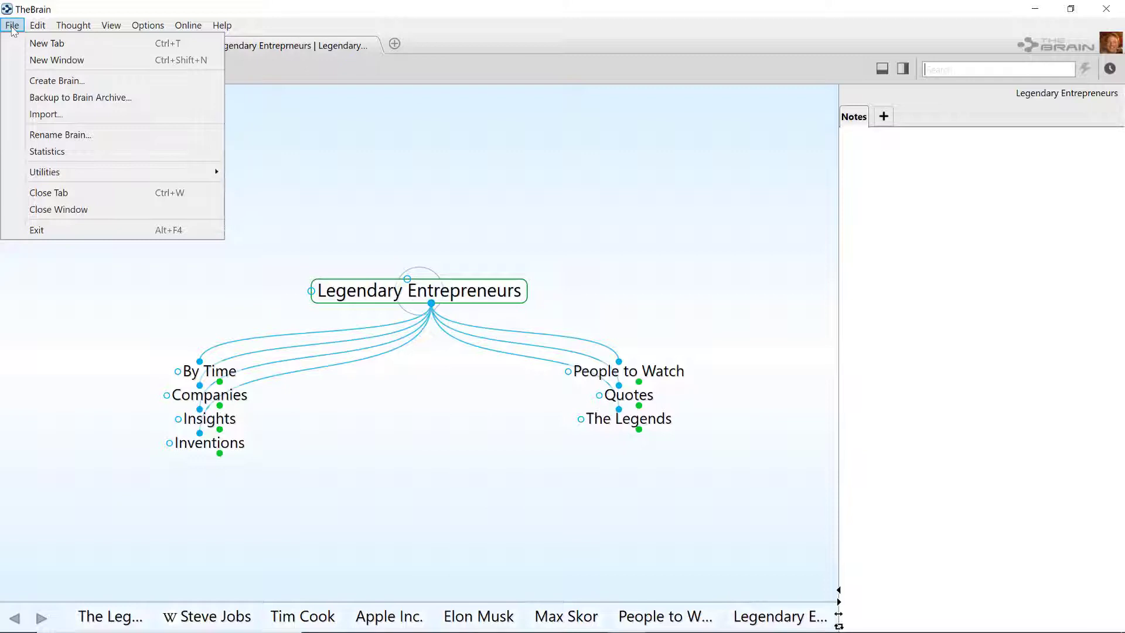
left_click(49, 104)
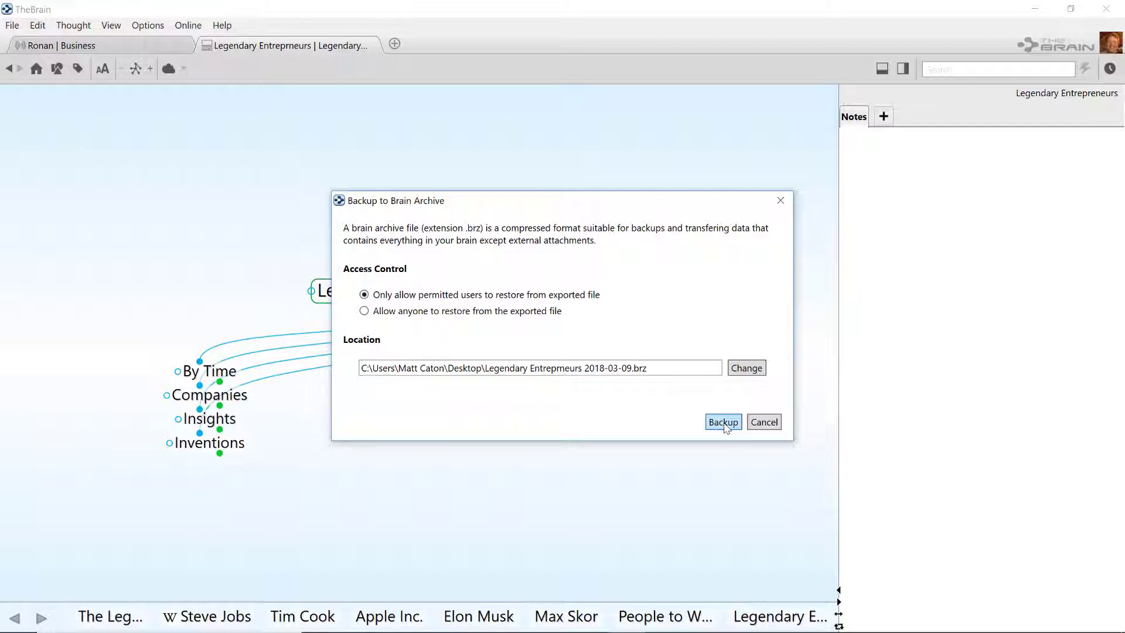
left_click(724, 423)
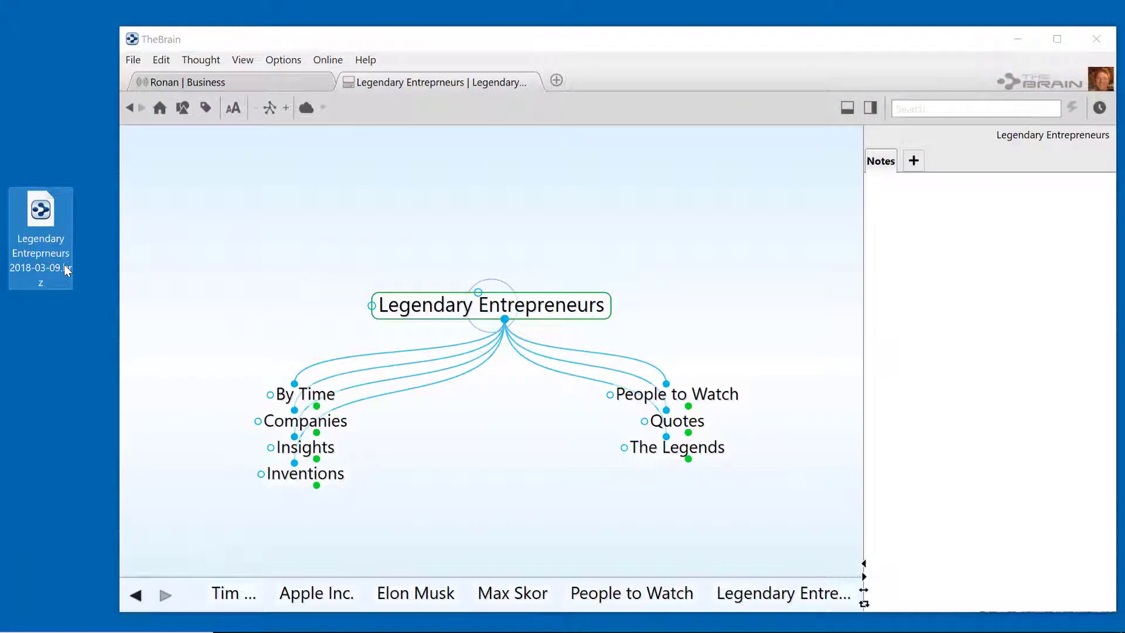
Step: Change the backup's extension from .brz to .zip and open it to view its 11 JSON files
left_click(65, 270)
left_click(61, 282)
double_click(56, 283)
type("zip")
key("Return")
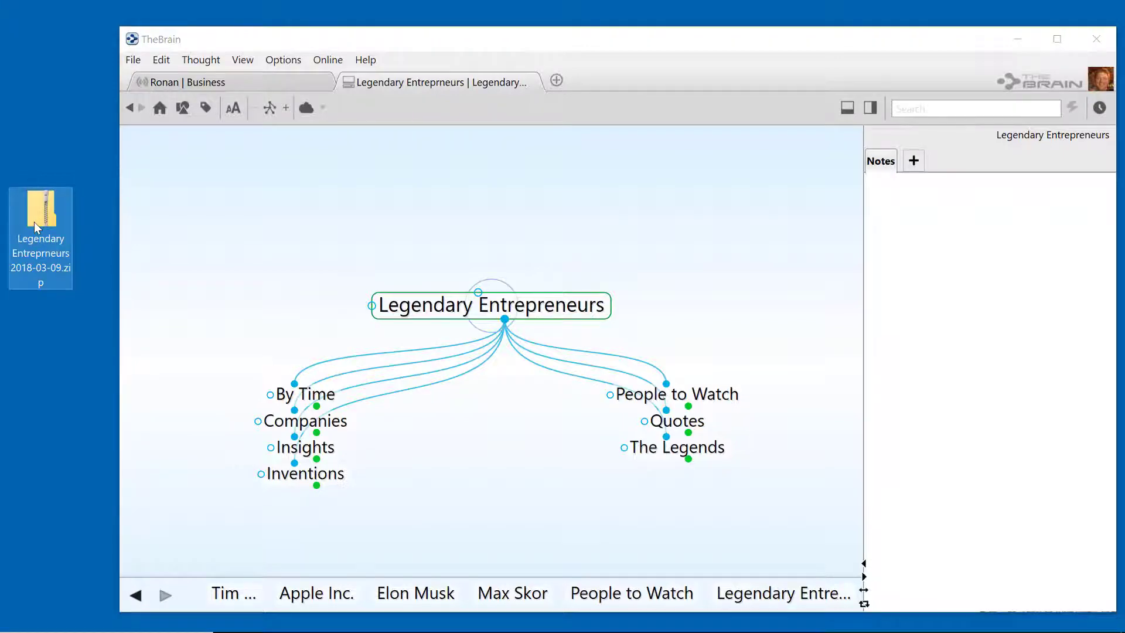
double_click(36, 226)
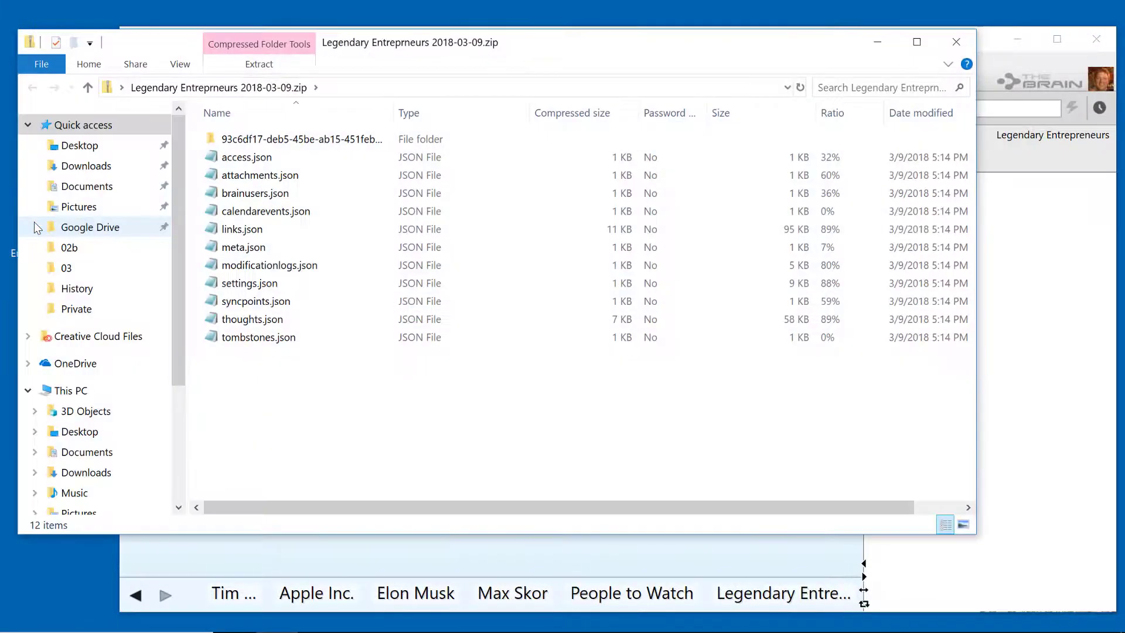